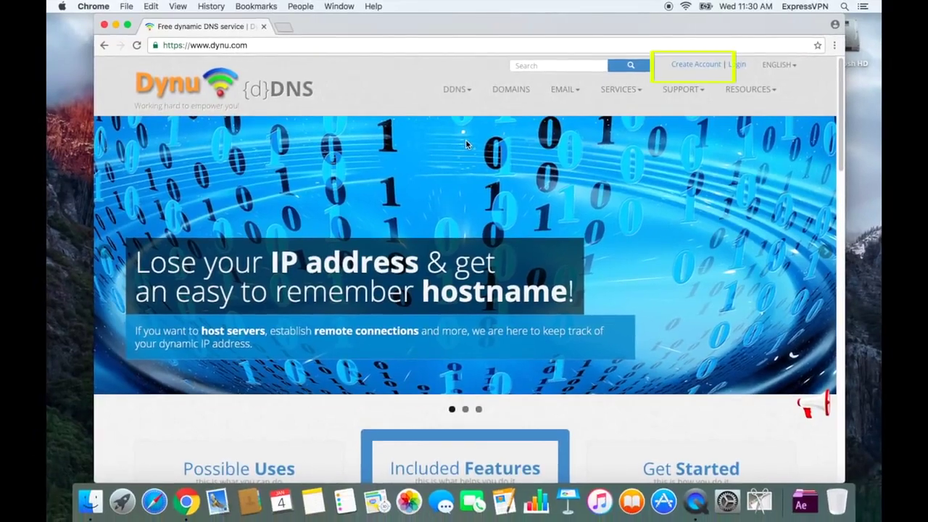
Create a Dynu account with the completed registration details and log in with its username and password
click(686, 67)
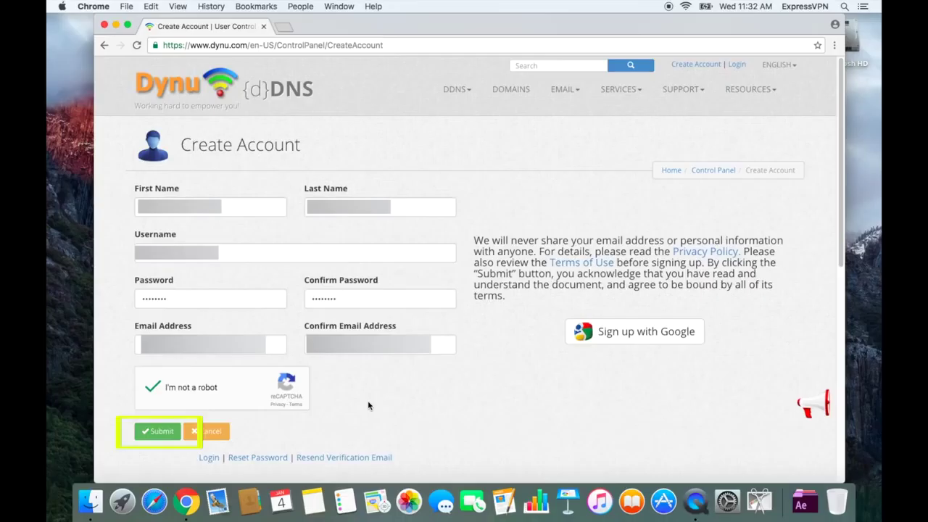
click(157, 431)
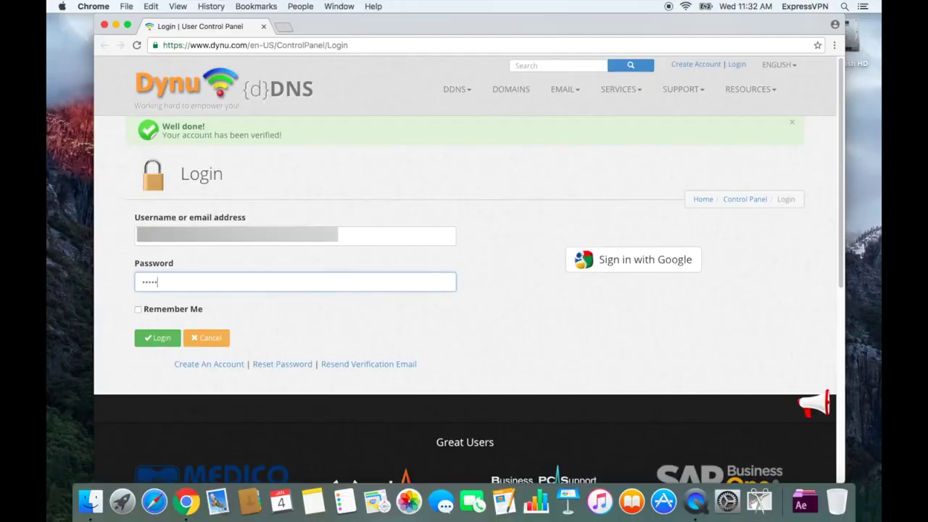
text(•)
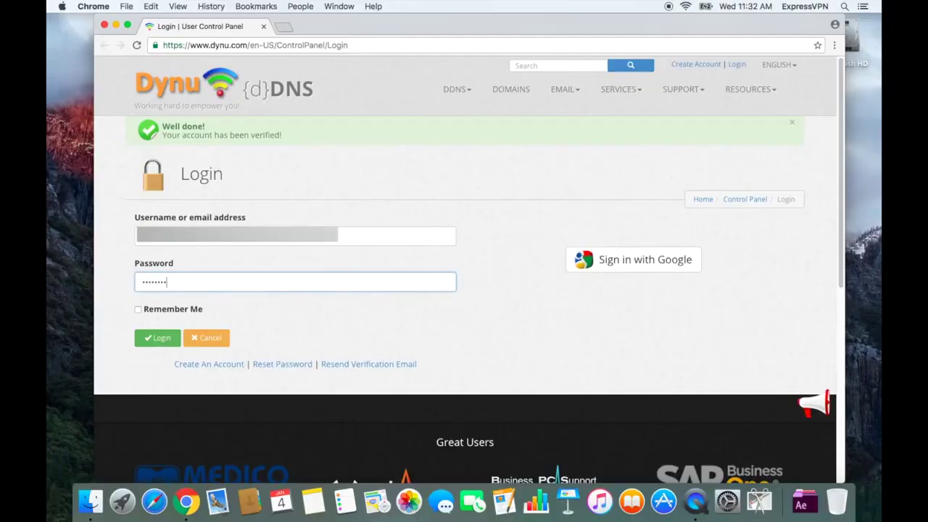
click(169, 337)
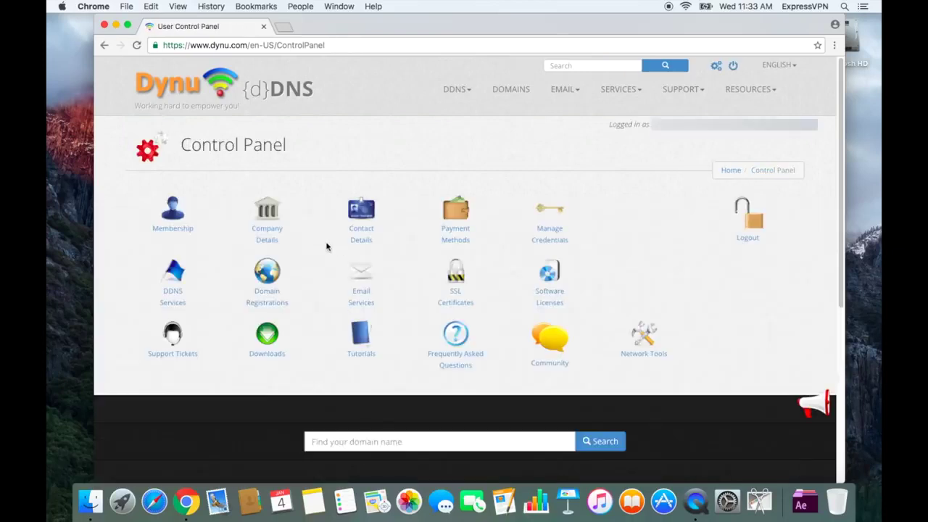
Add a dynamic DNS service using a chosen host name under the dynu.com top-level domain
click(175, 276)
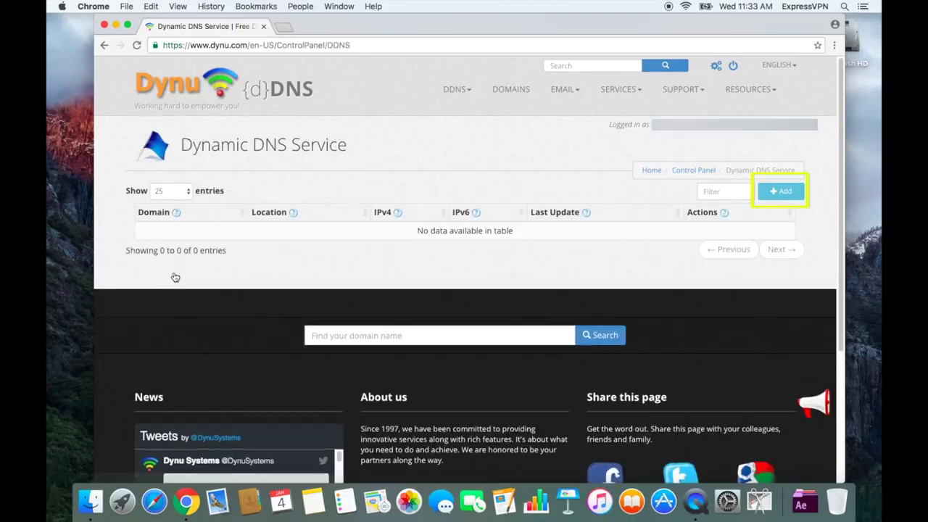
click(781, 194)
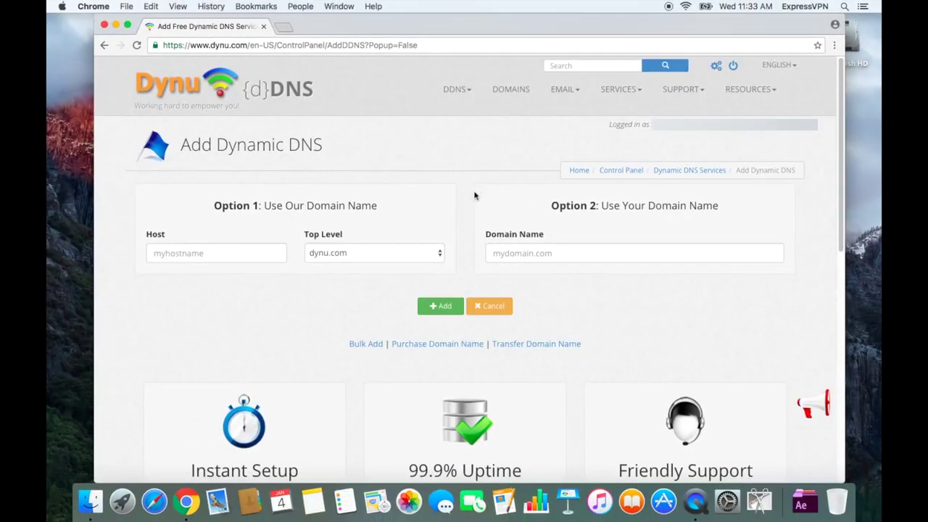
click(253, 249)
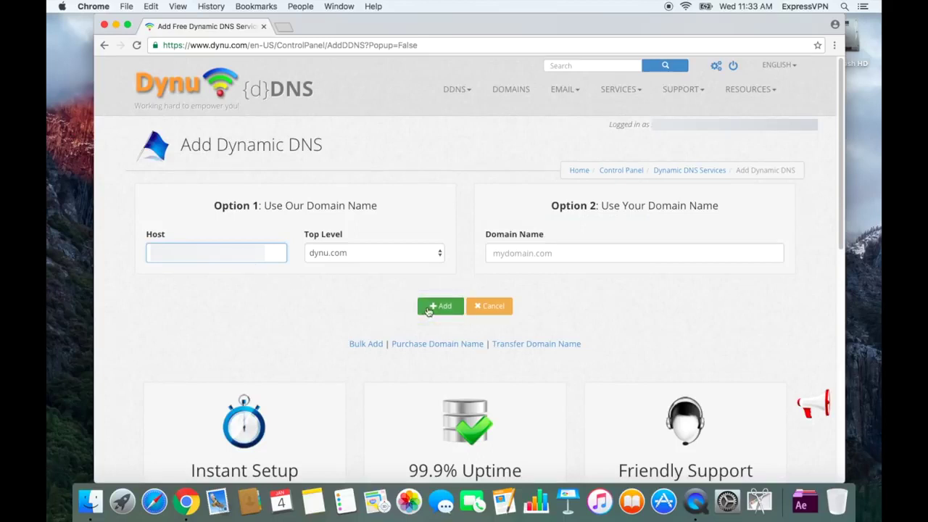
click(428, 308)
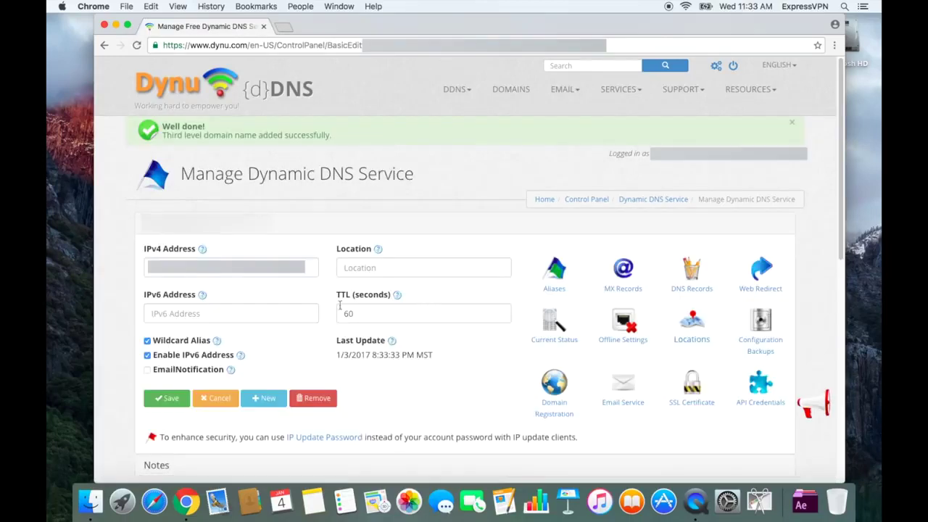
Disable Wildcard Alias and Enable IPv6 Address for the new dynamic DNS hostname and save its settings
click(147, 341)
click(147, 355)
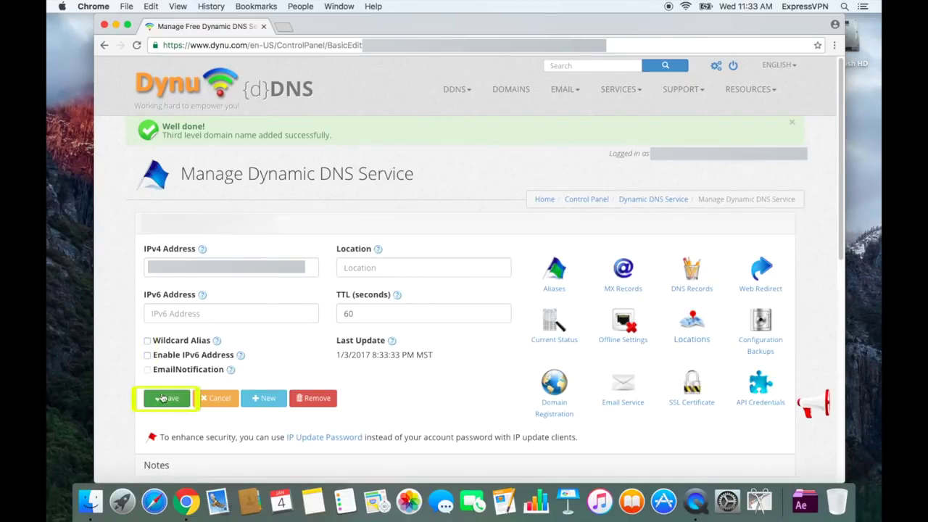
click(164, 398)
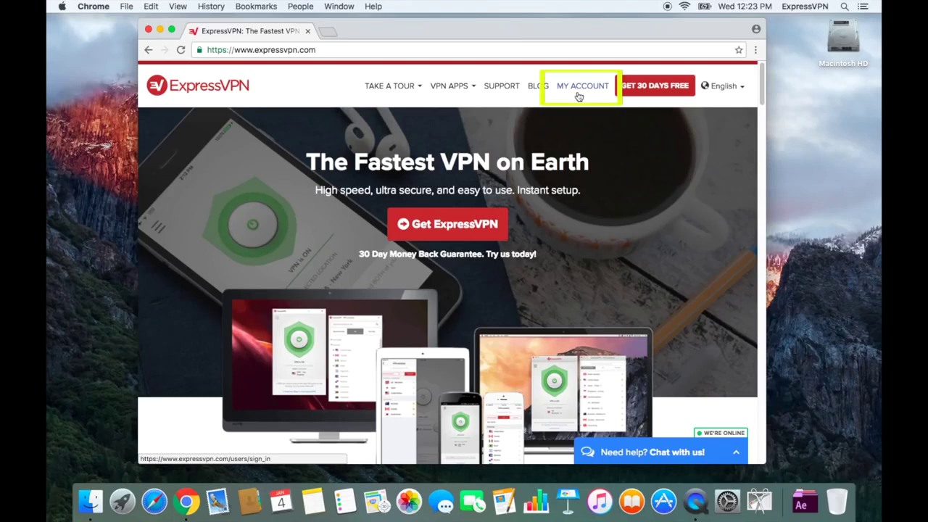
Sign in to the ExpressVPN customer account with the account's email and password
click(579, 96)
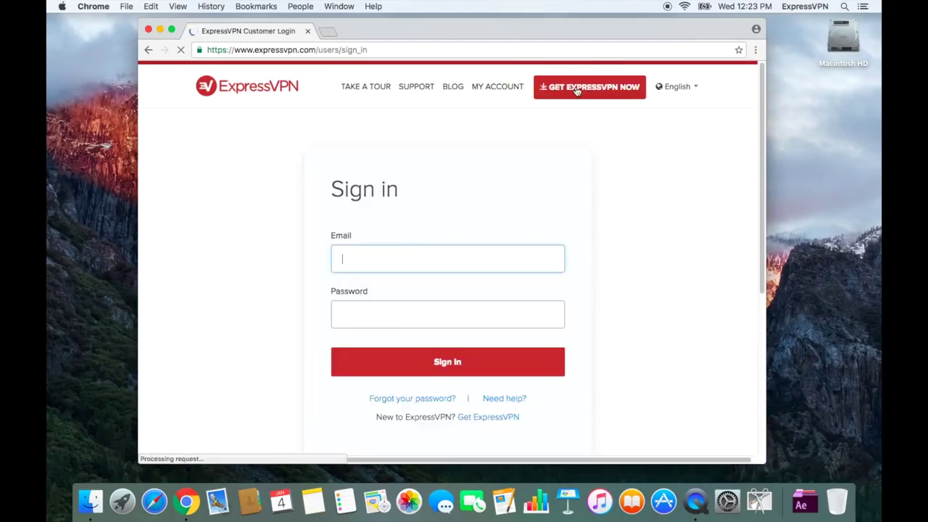
key(super+v)
key(Tab)
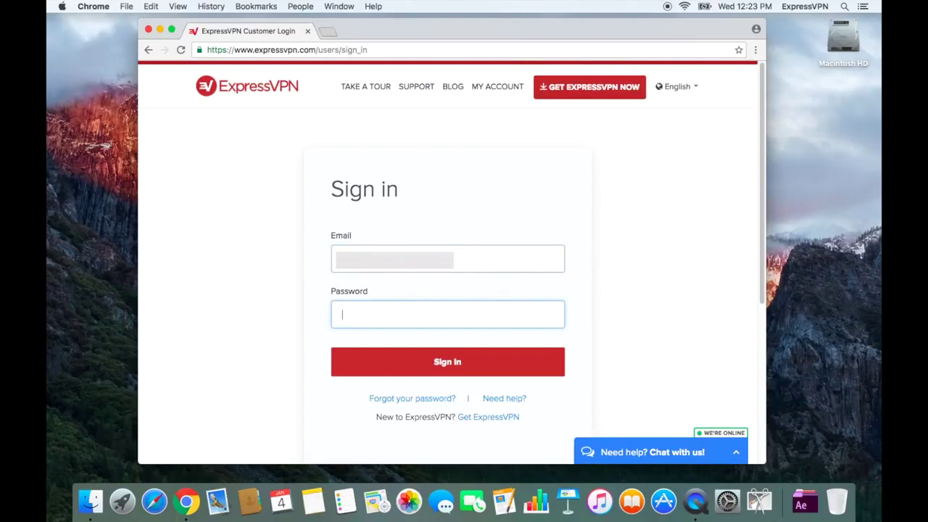
key(super+v)
key(Return)
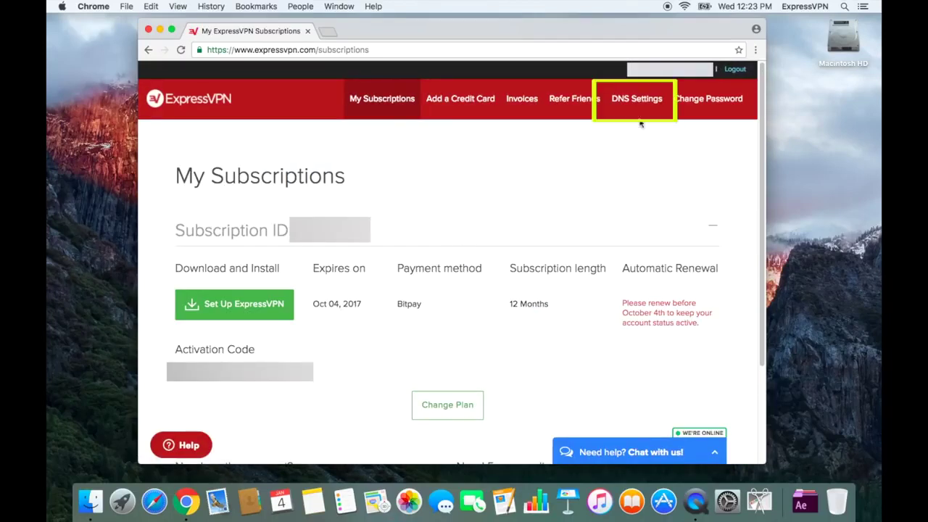
Register the Dynu hostname as the Dynamic DNS hostname in the ExpressVPN account's DNS settings and save it
click(649, 100)
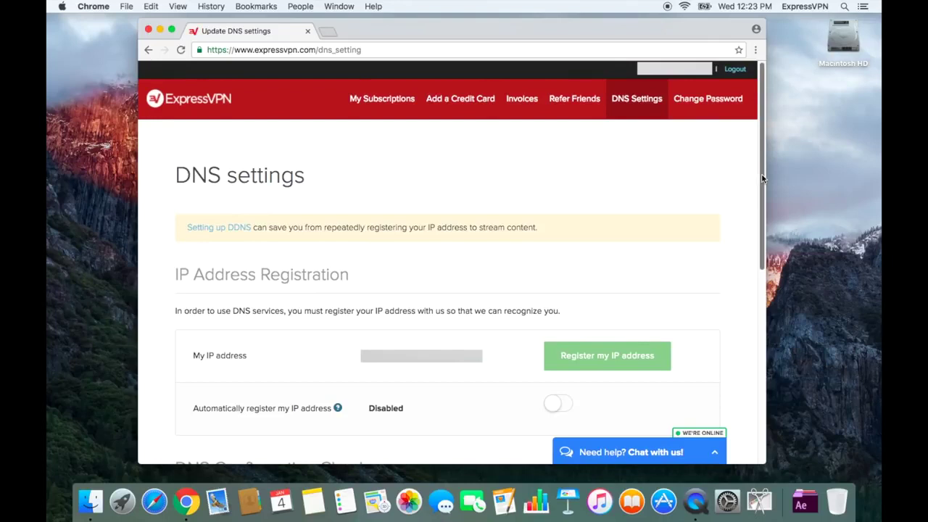
scroll(763, 178, down, 10)
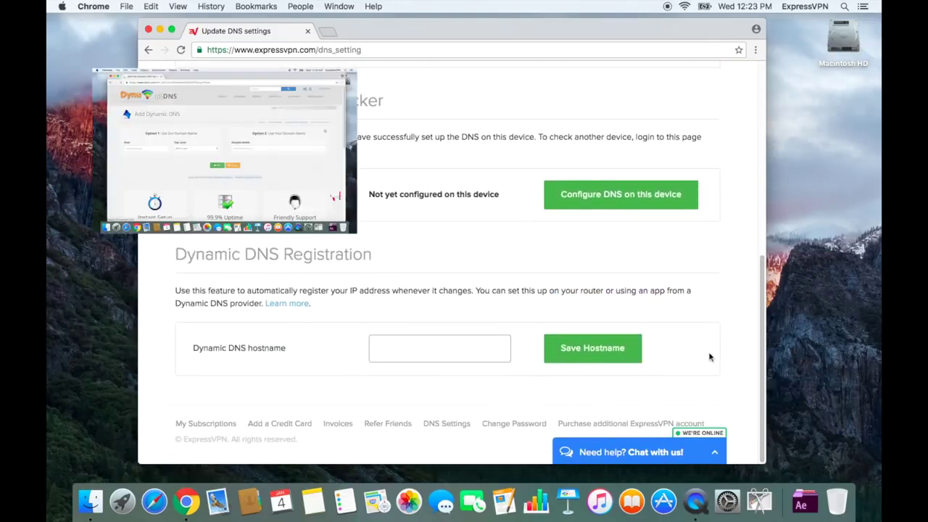
click(432, 349)
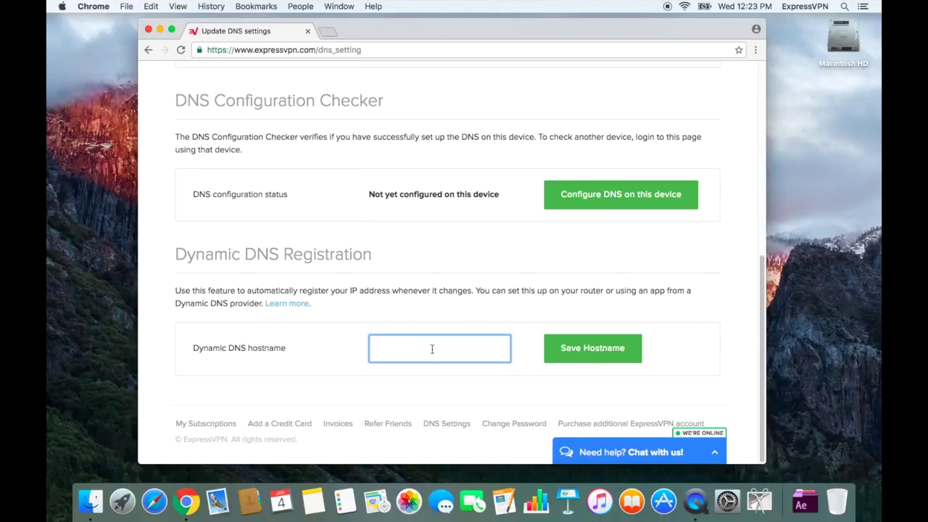
key(super+v)
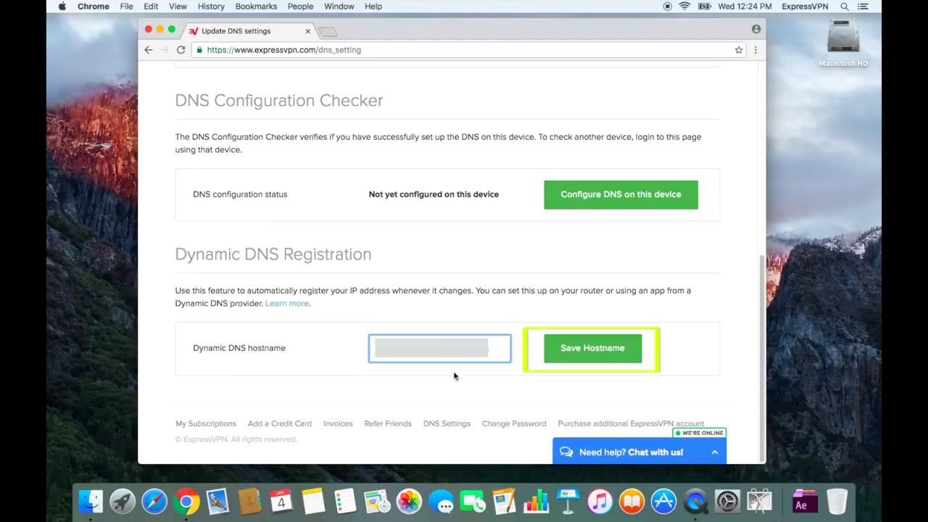
click(567, 350)
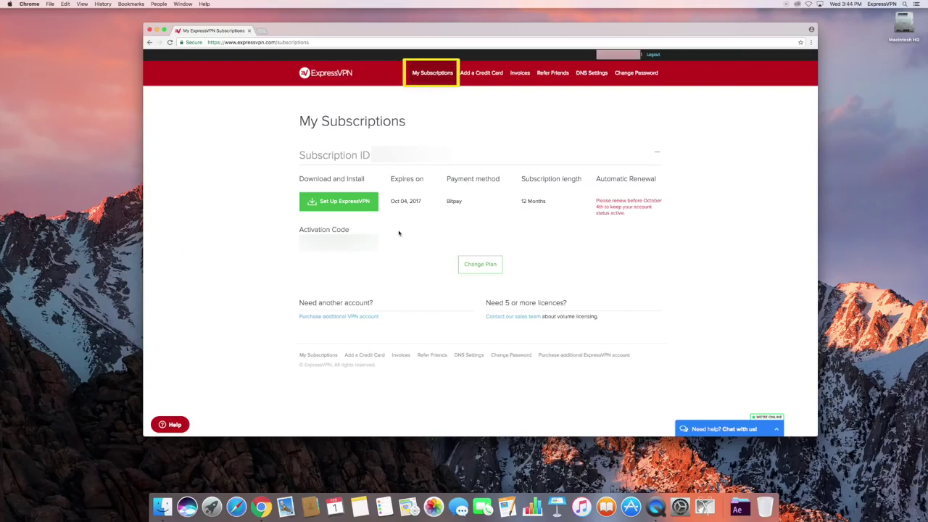
Open the ExpressVPN setup information for PlayStation from the account's subscription
click(356, 206)
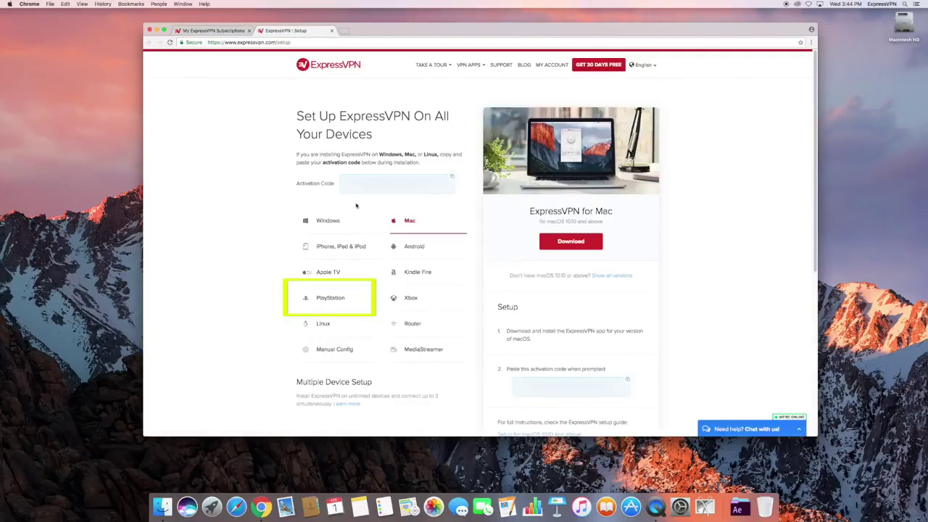
click(329, 304)
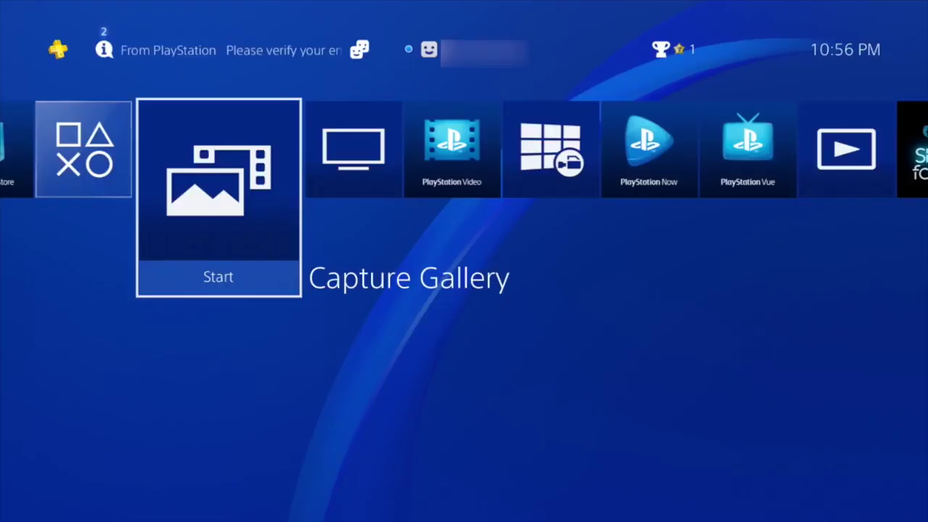
Switch to the PlayStation 4 home screen and open the console's Settings
key(Up)
key(Right)
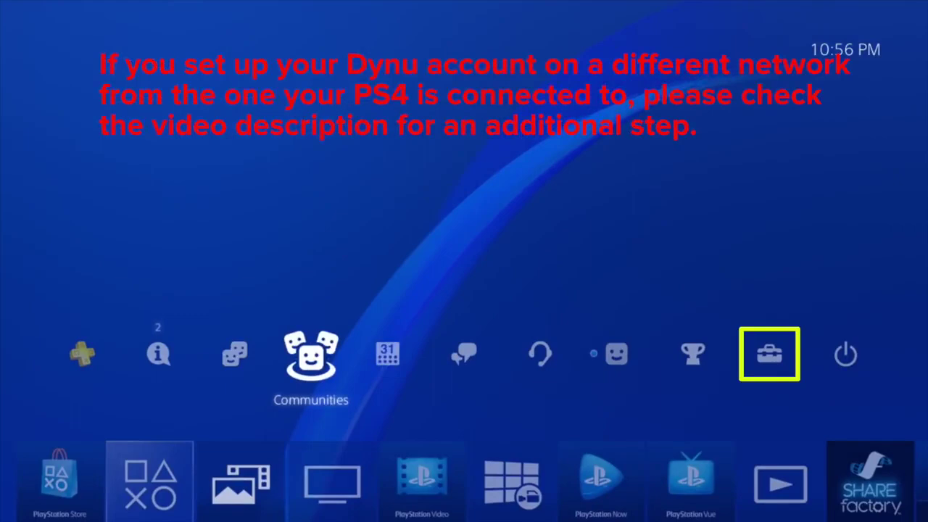
key(Right)
key(Right)
key(Right)
key(Right)
key(Right)
key(Right)
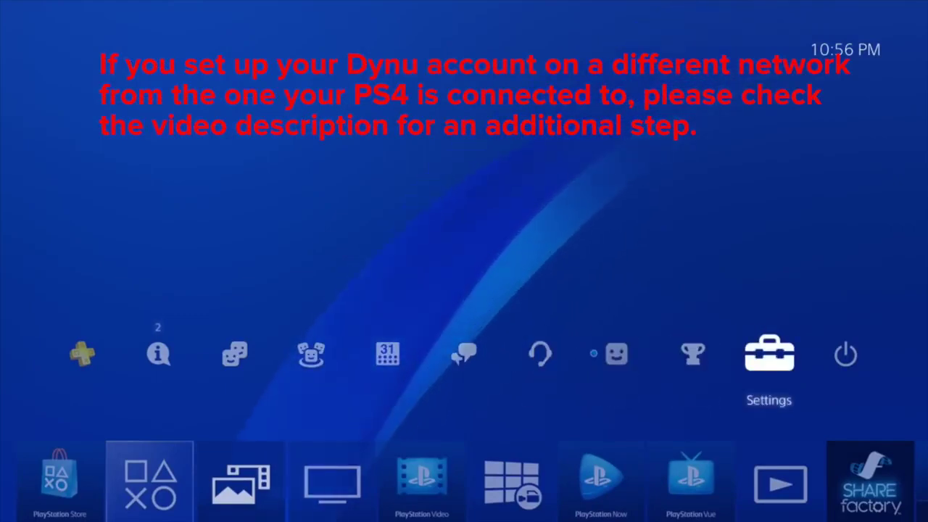
key(Return)
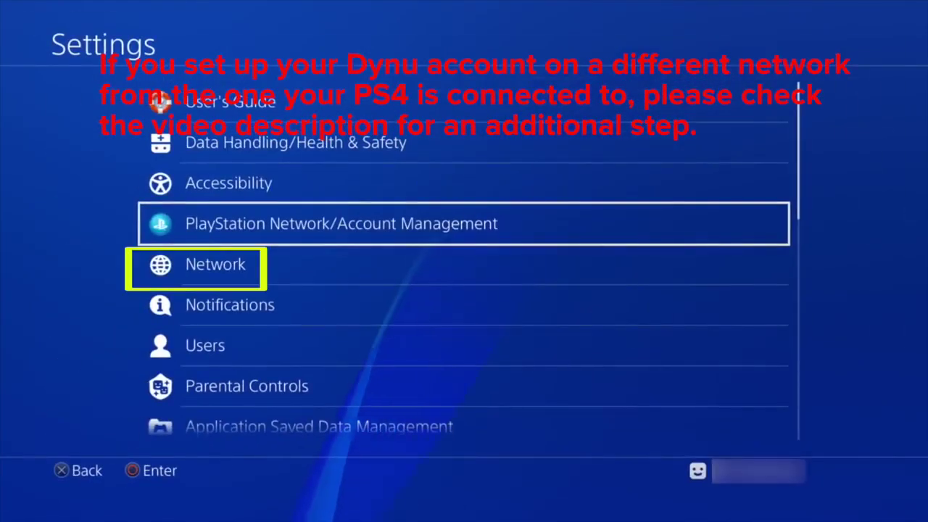
Start the network's internet connection setup using a LAN cable with the Custom method
key(Down)
key(Return)
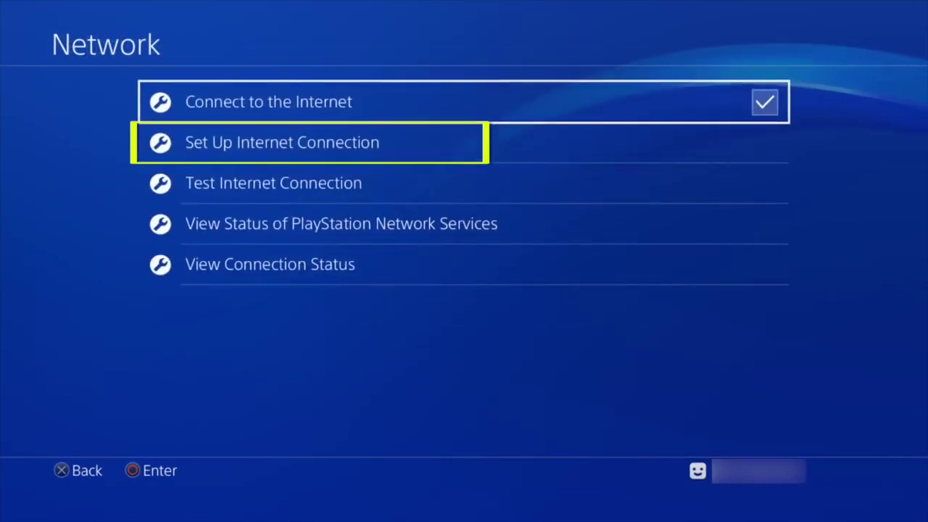
key(Down)
key(Return)
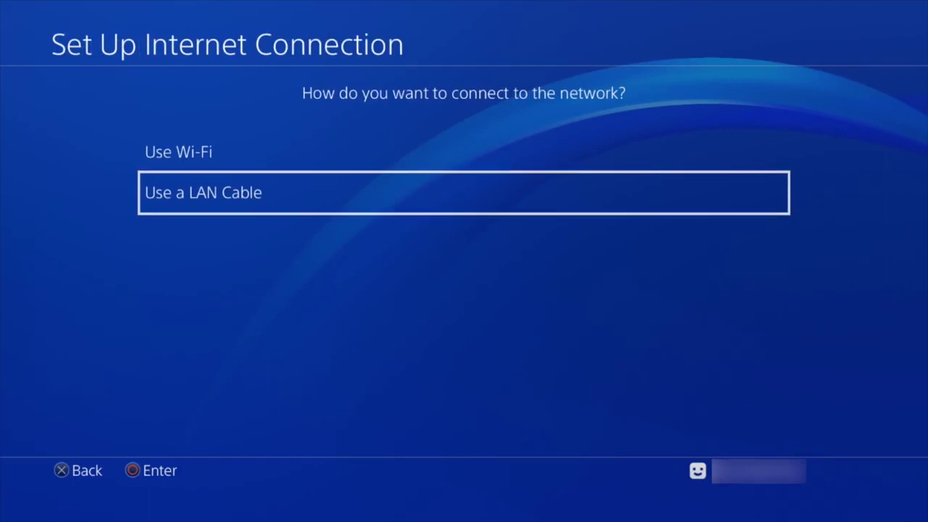
key(Return)
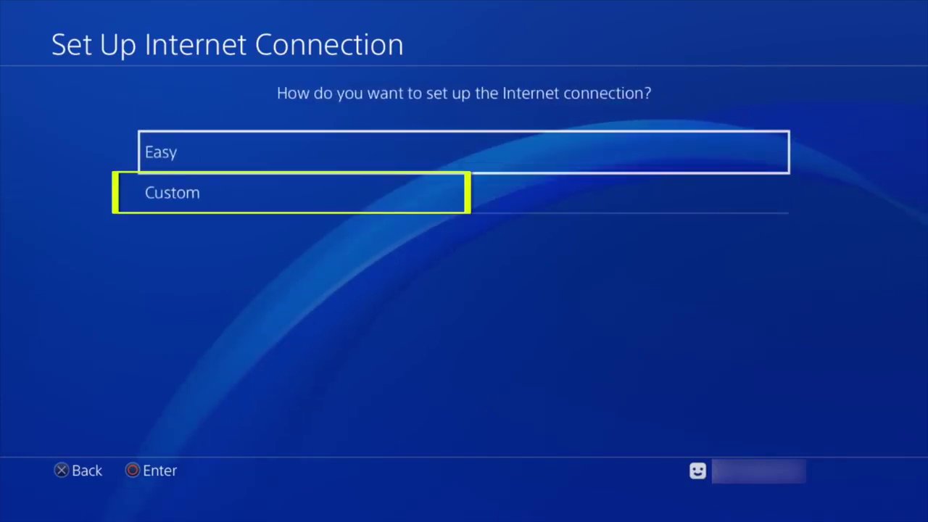
key(Down)
key(Return)
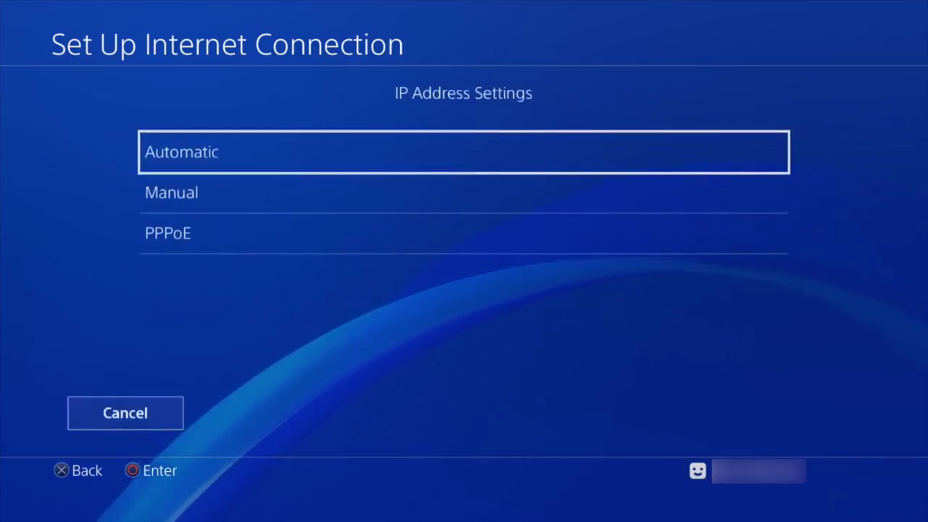
Choose Automatic IP address settings, Do Not Specify for the DHCP host name, and Manual DNS settings
key(Return)
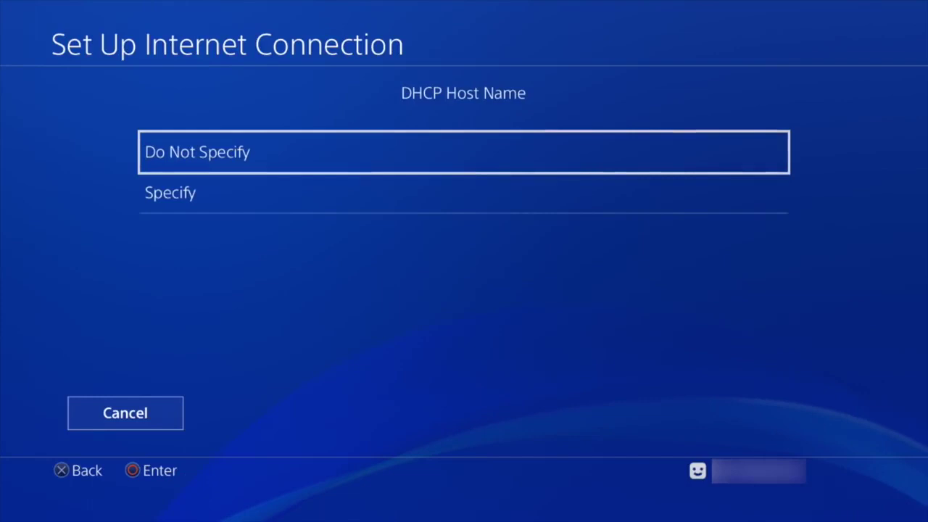
key(Return)
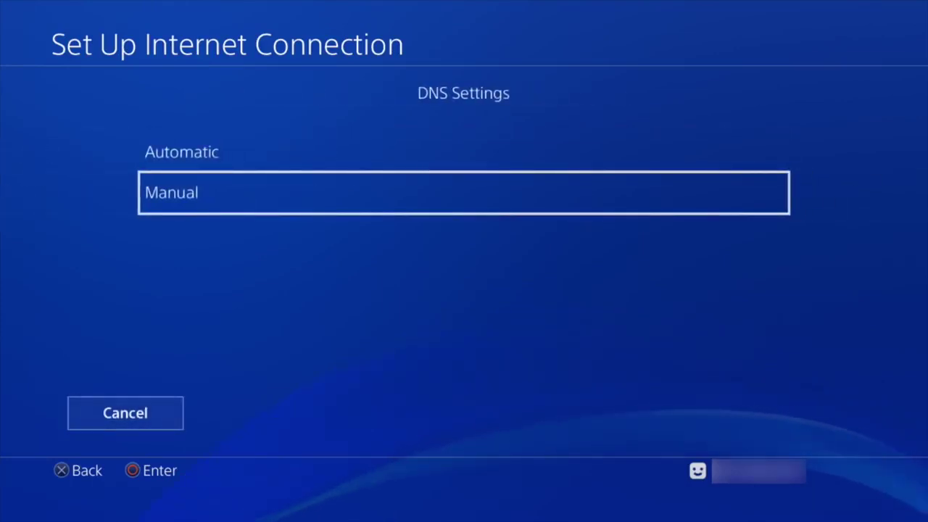
key(Return)
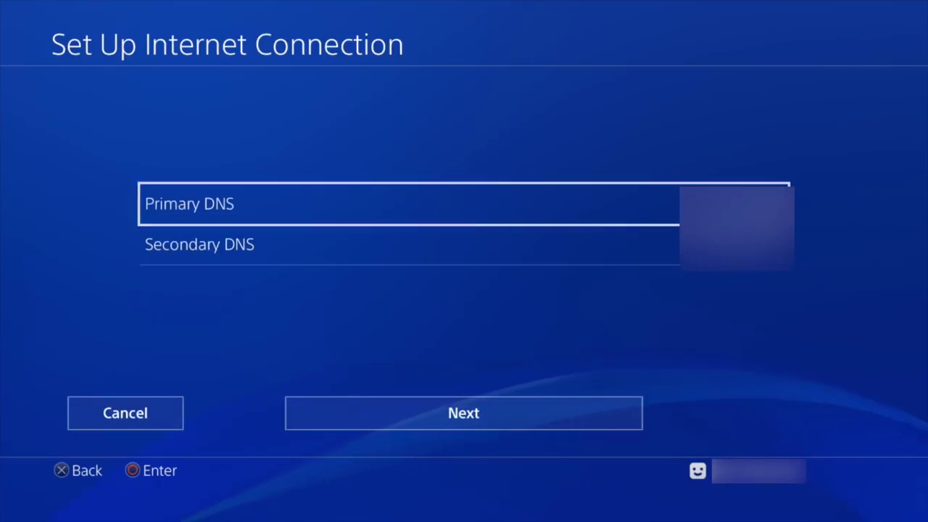
Enter the ExpressVPN DNS server address as the Primary DNS, continue, and choose Automatic MTU settings
key(Return)
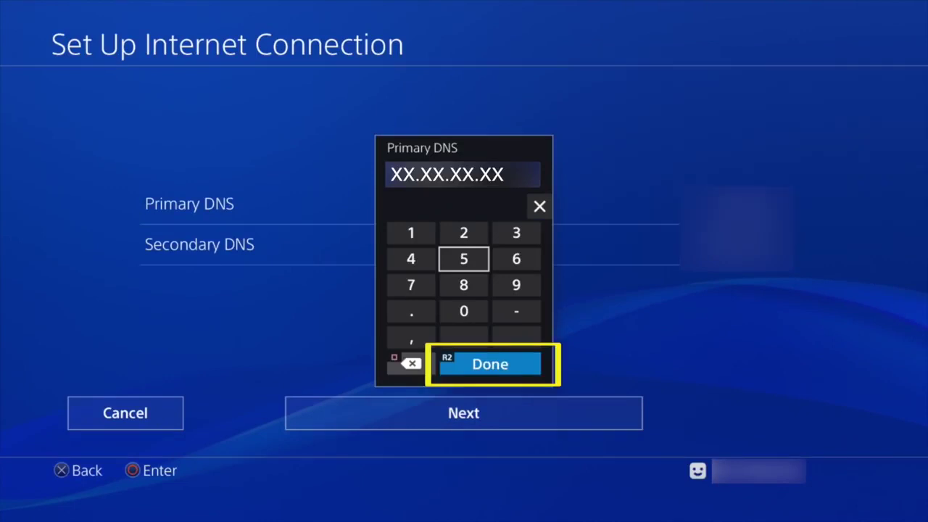
key(Return)
key(Down)
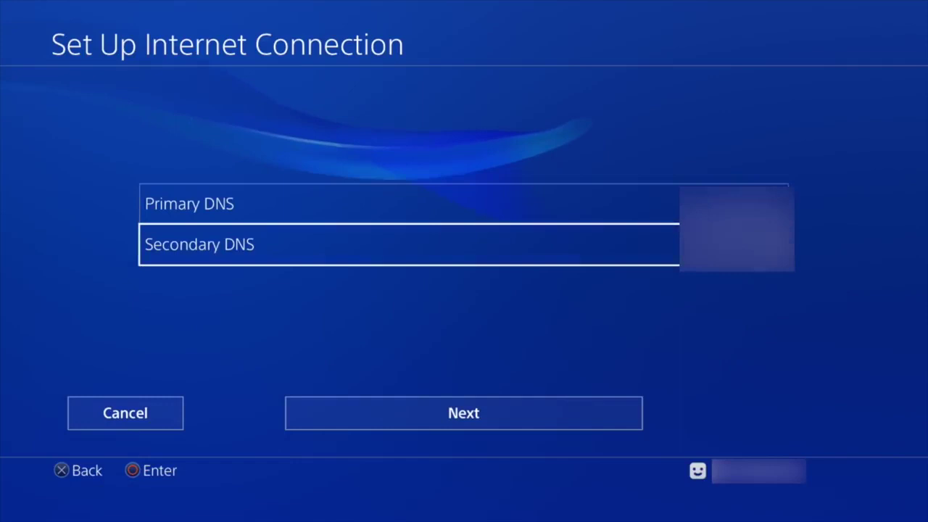
key(Down)
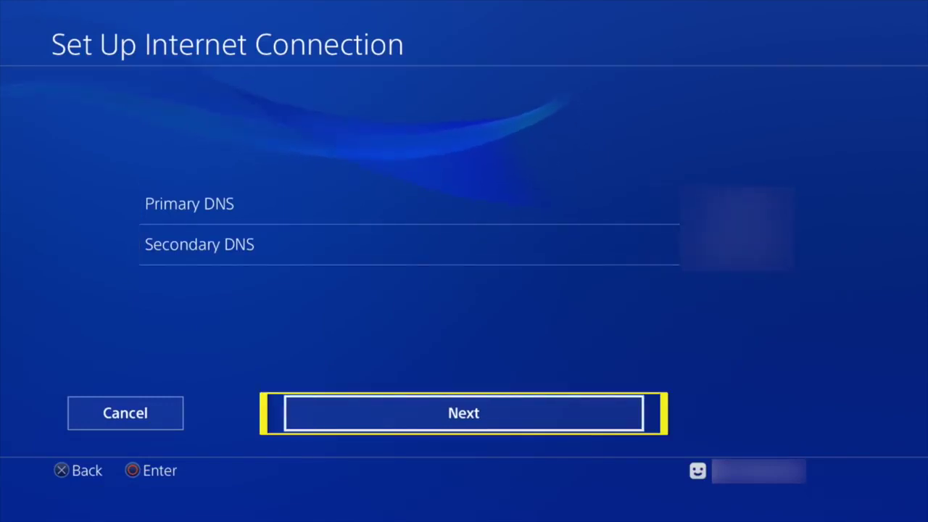
key(Return)
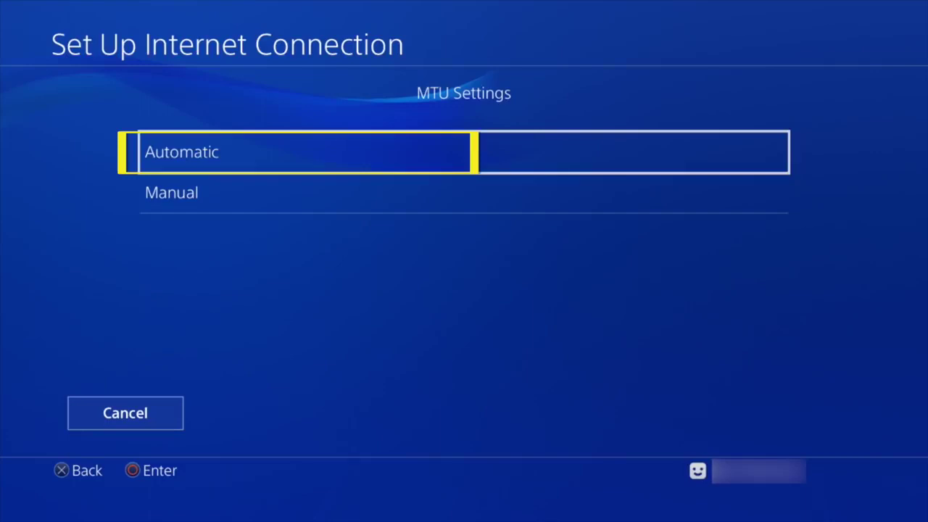
key(Return)
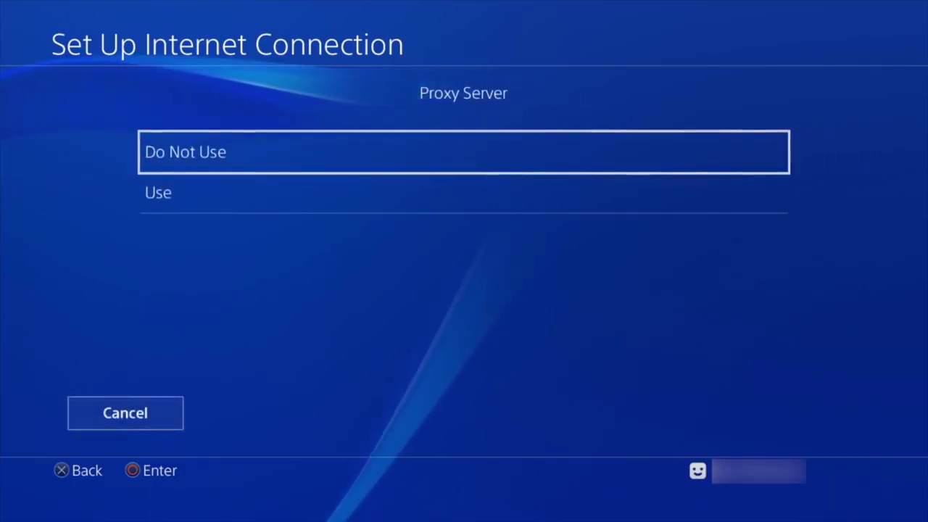
Choose not to use a proxy server, run the internet connection test, and return to the Network settings
key(Return)
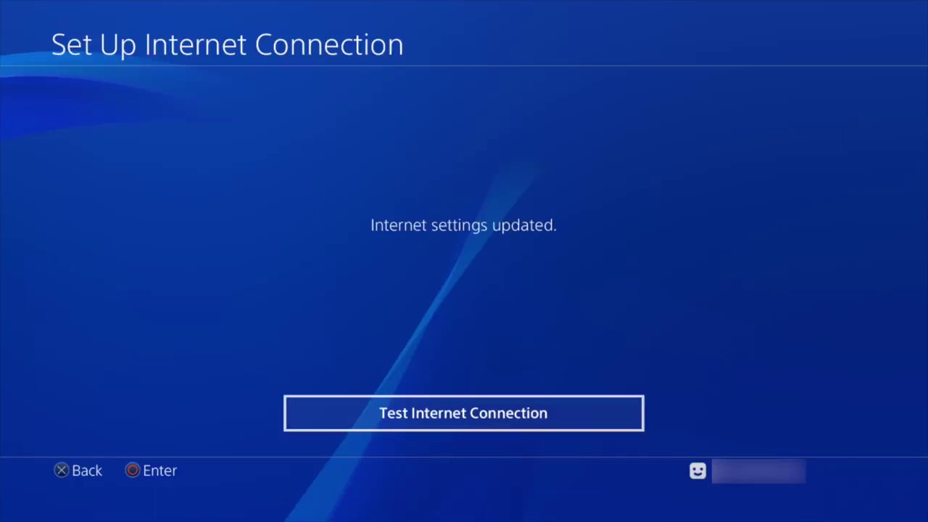
key(Return)
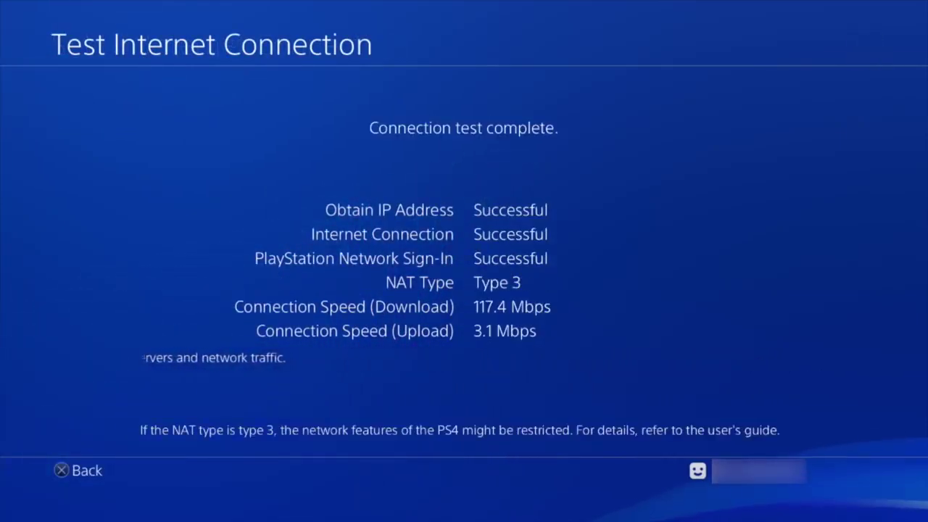
key(Escape)
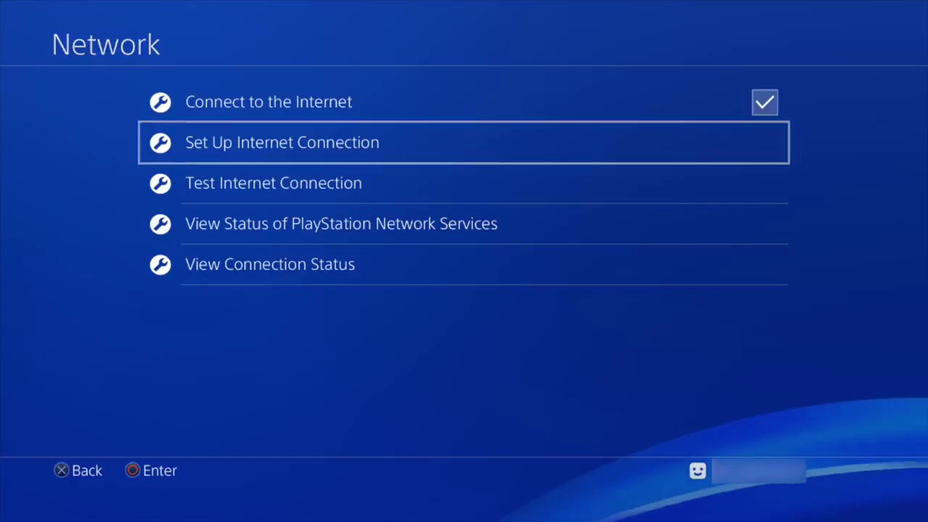
Leave the console's Settings for the home screen and open the Power Options
key(Escape)
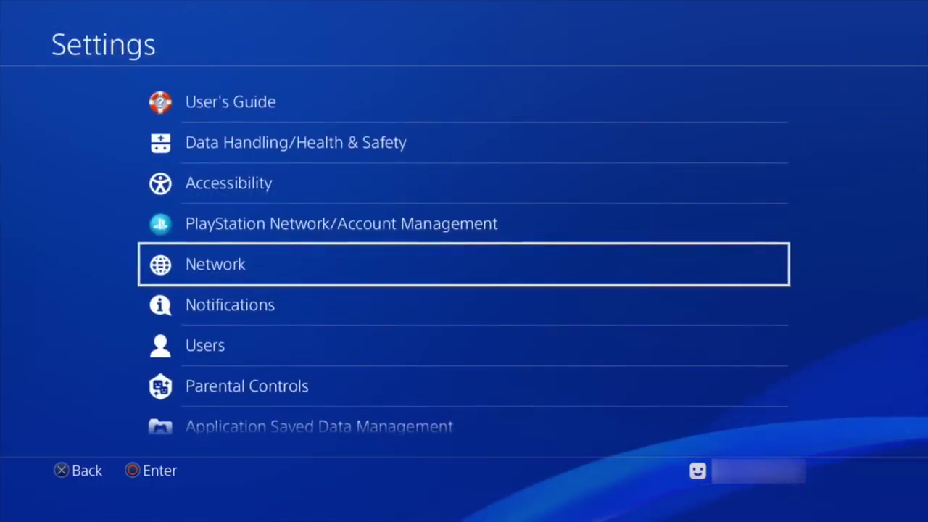
key(Escape)
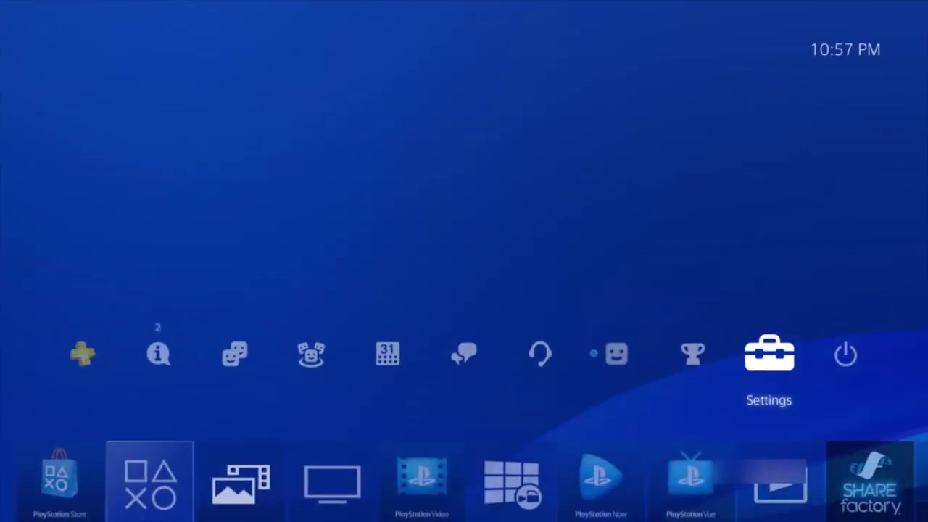
key(Return)
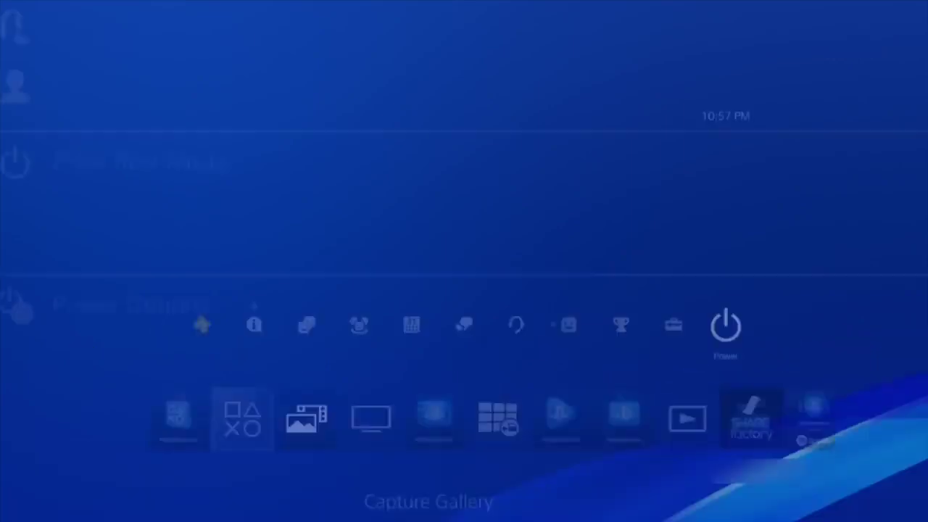
key(Down)
key(Return)
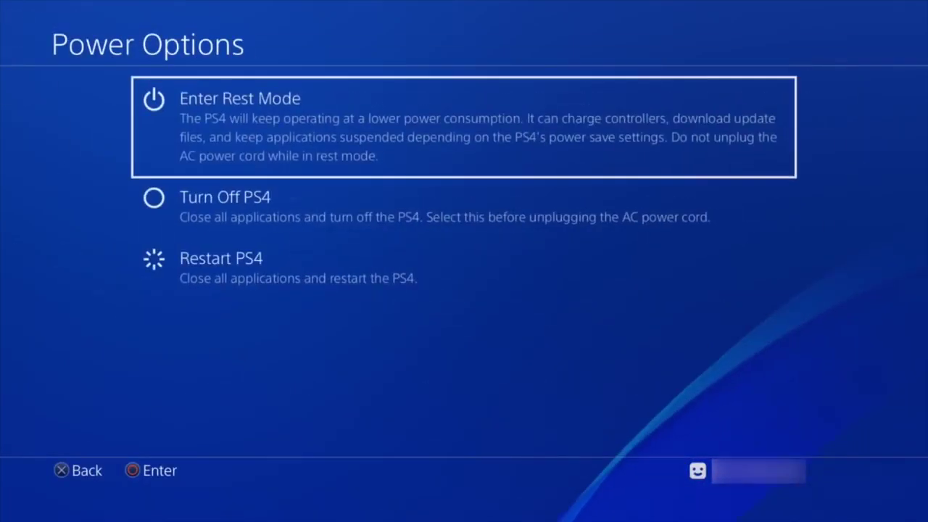